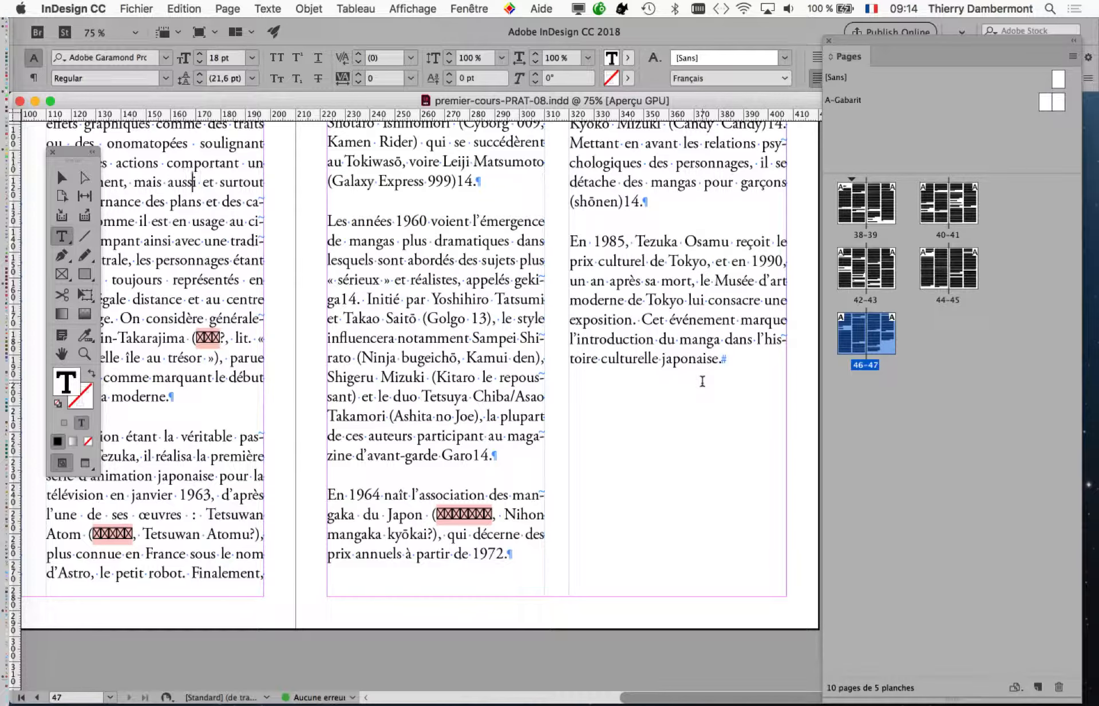
{"action": "left_click", "coordinate": [697, 360]}
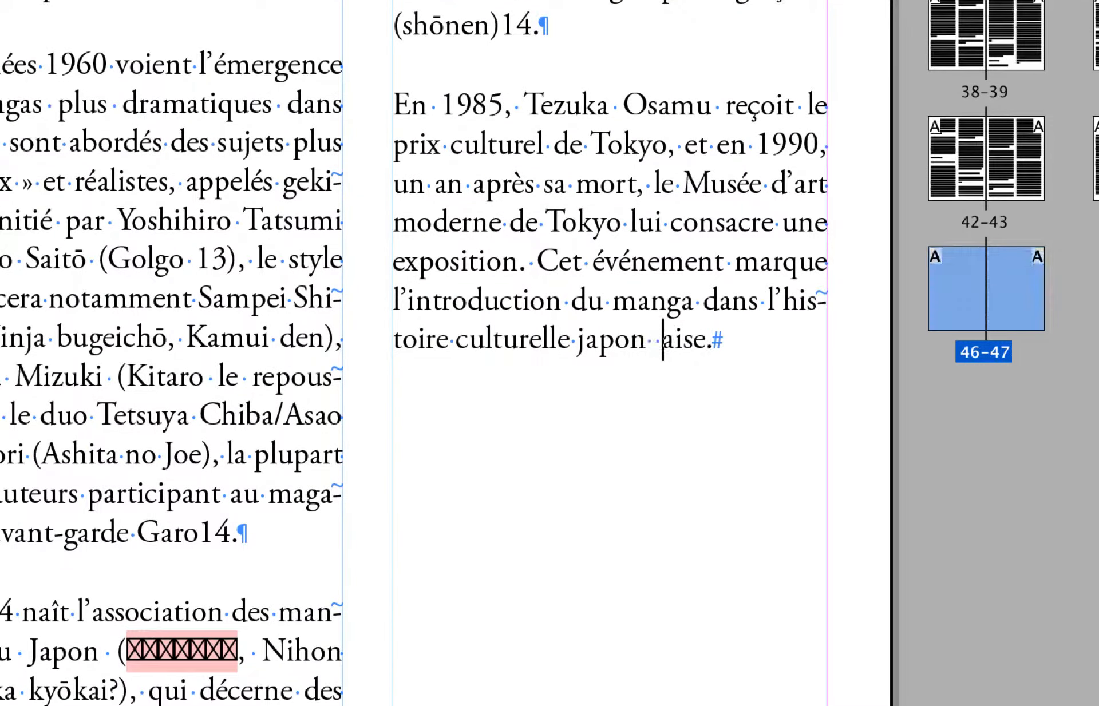
{"action": "key", "text": "BackSpace"}
{"action": "key", "text": "BackSpace"}
{"action": "key", "text": "BackSpace"}
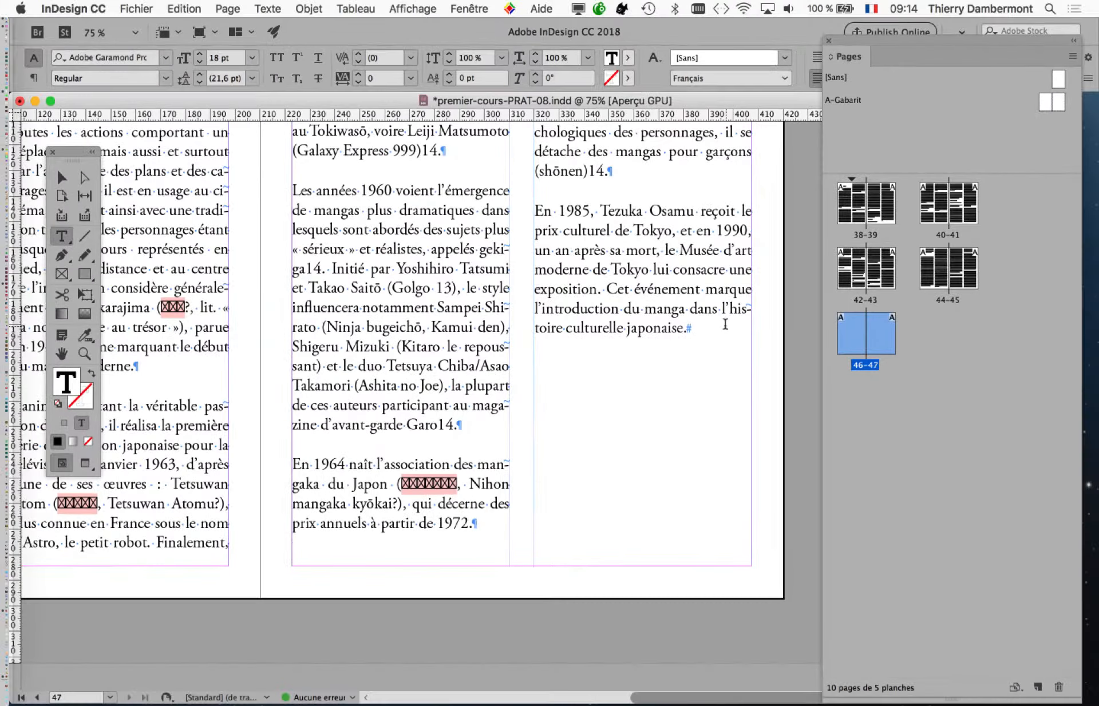
Start a new paragraph after the story's closing words "histoire culturelle japonaise." on page 47.
{"action": "left_click", "coordinate": [695, 341]}
{"action": "left_click", "coordinate": [267, 8]}
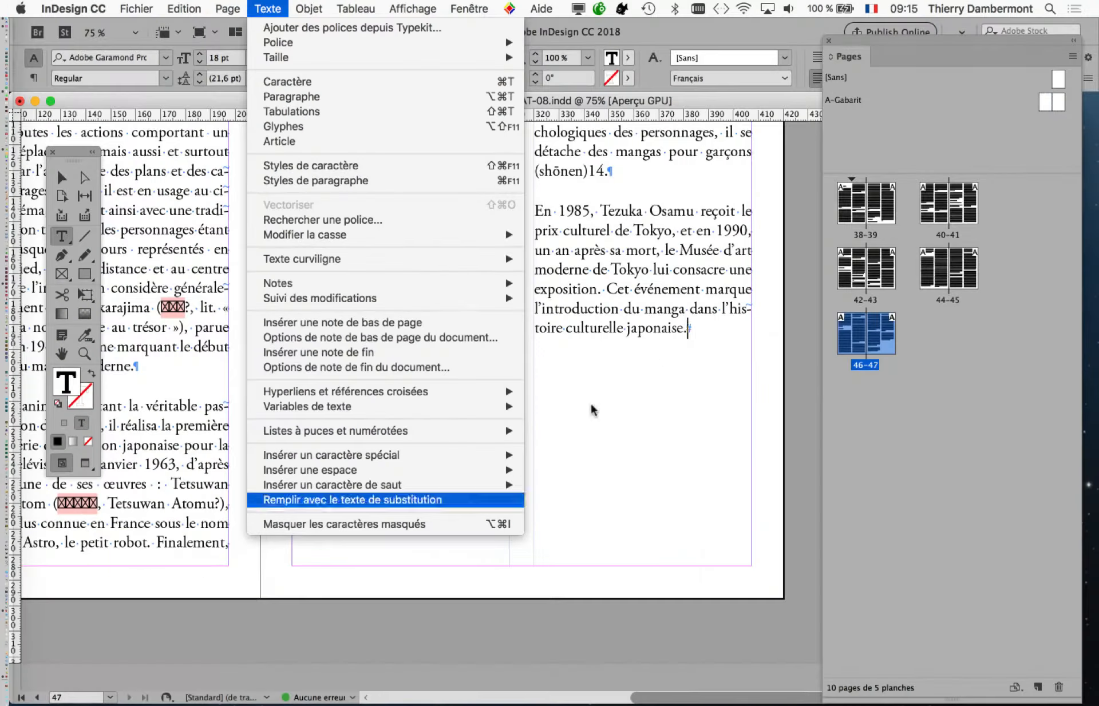
{"action": "left_click", "coordinate": [695, 327]}
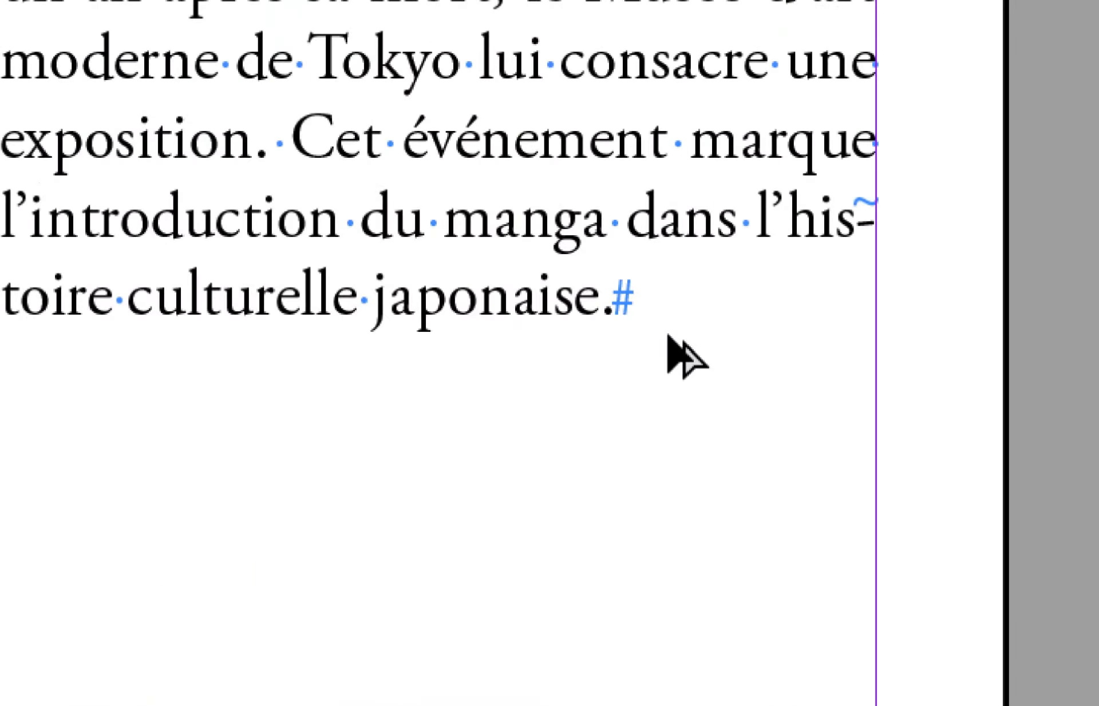
{"action": "double_click", "coordinate": [667, 336]}
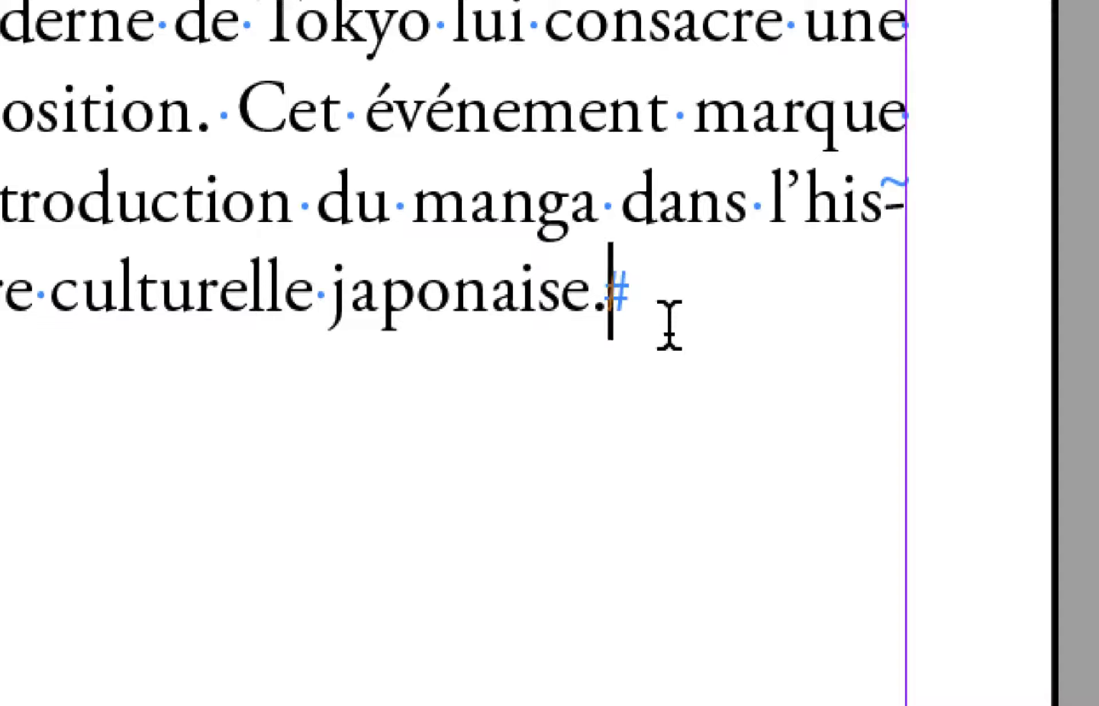
{"action": "key", "text": "Return"}
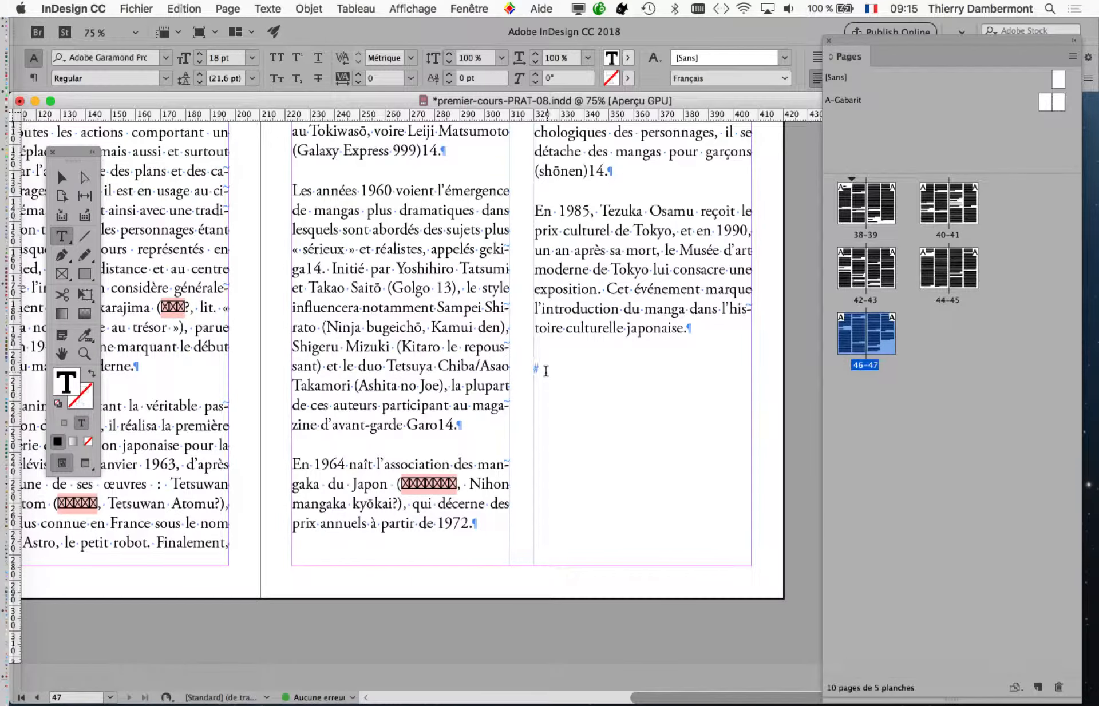
Try pasting the copied text into the new empty paragraph on page 47, and undo the paste.
{"action": "key", "text": "super"}
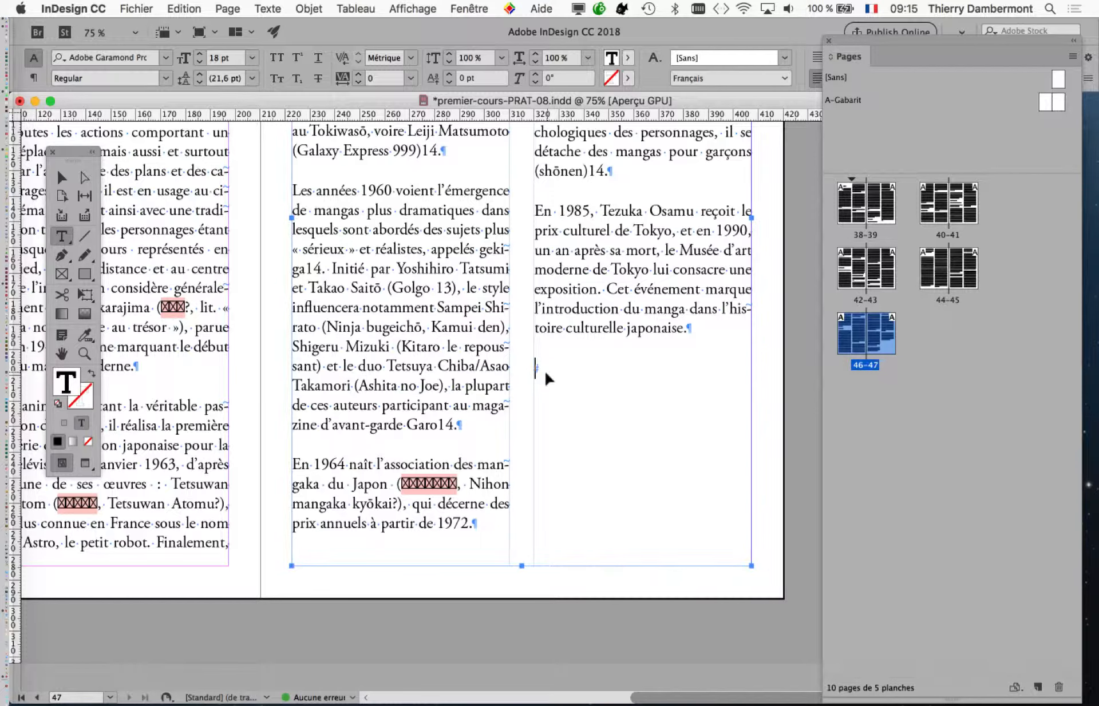
{"action": "key", "text": "super+v"}
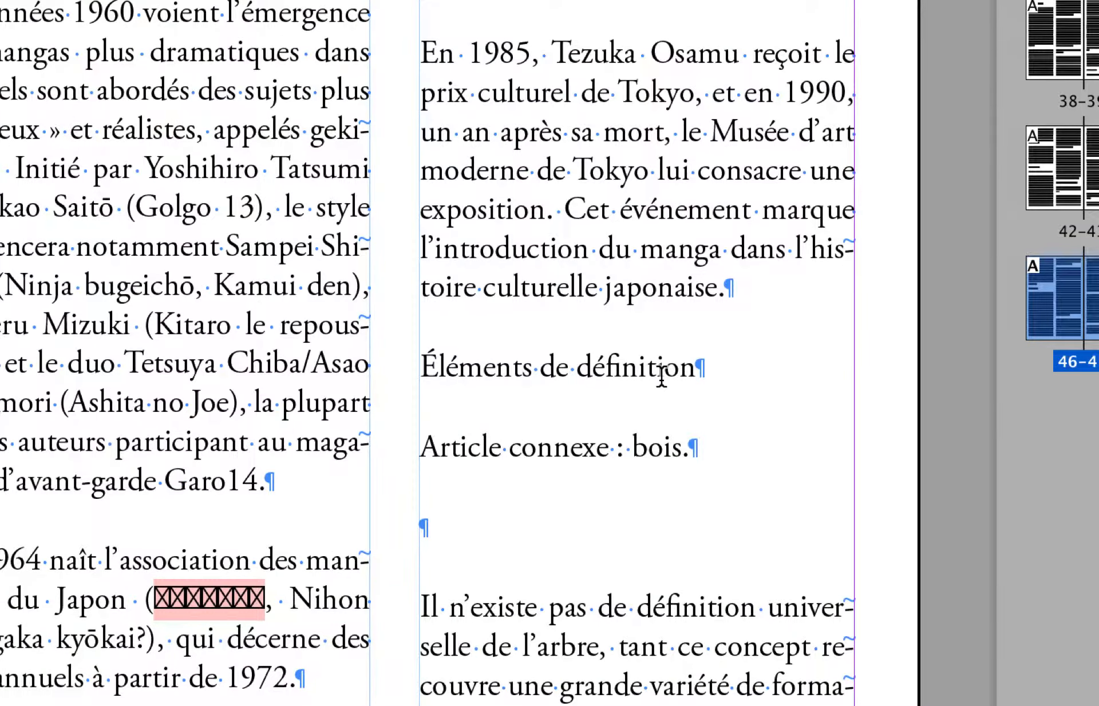
{"action": "key", "text": "super+z"}
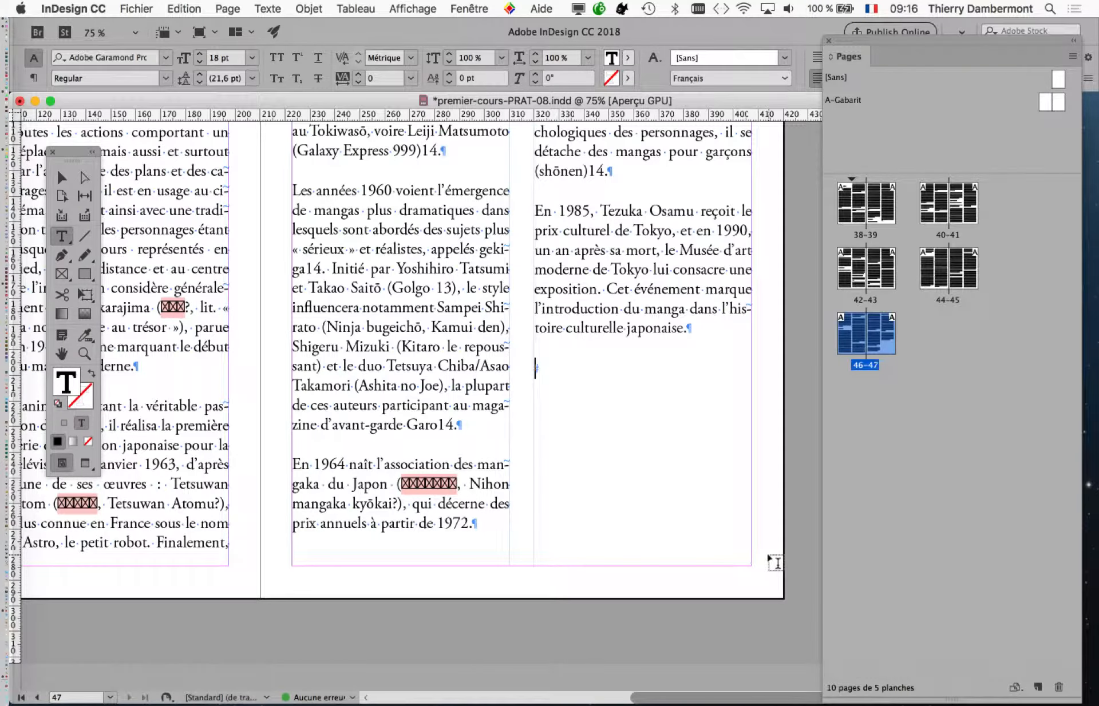
Examine the smart text reflow options in the text preferences, including where pages are added, and cancel the dialog.
{"action": "key", "text": "super+minus"}
{"action": "left_click_drag", "start_coordinate": [366, 397], "coordinate": [451, 342]}
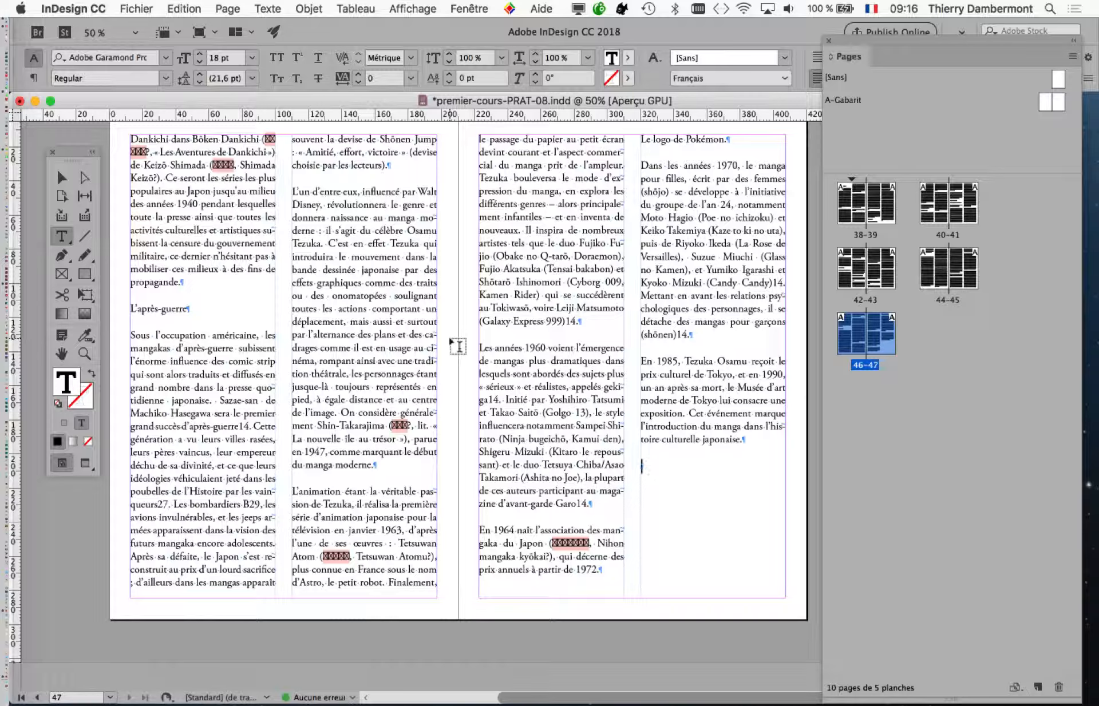
{"action": "left_click", "coordinate": [86, 9]}
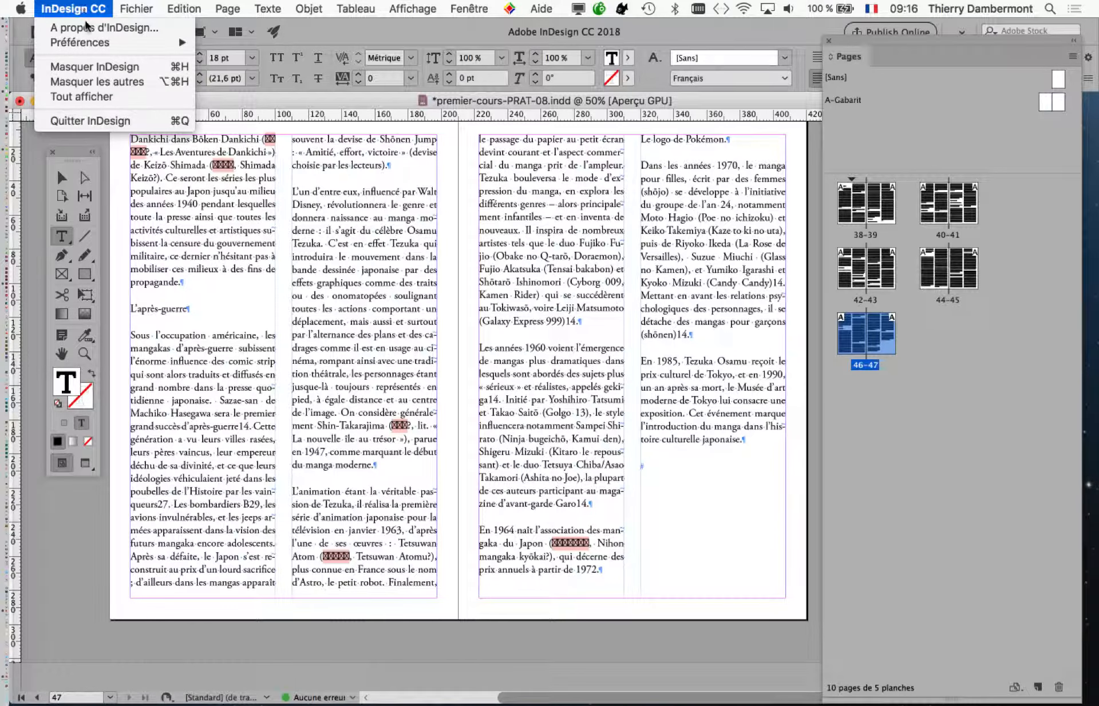
{"action": "mouse_move", "coordinate": [87, 43]}
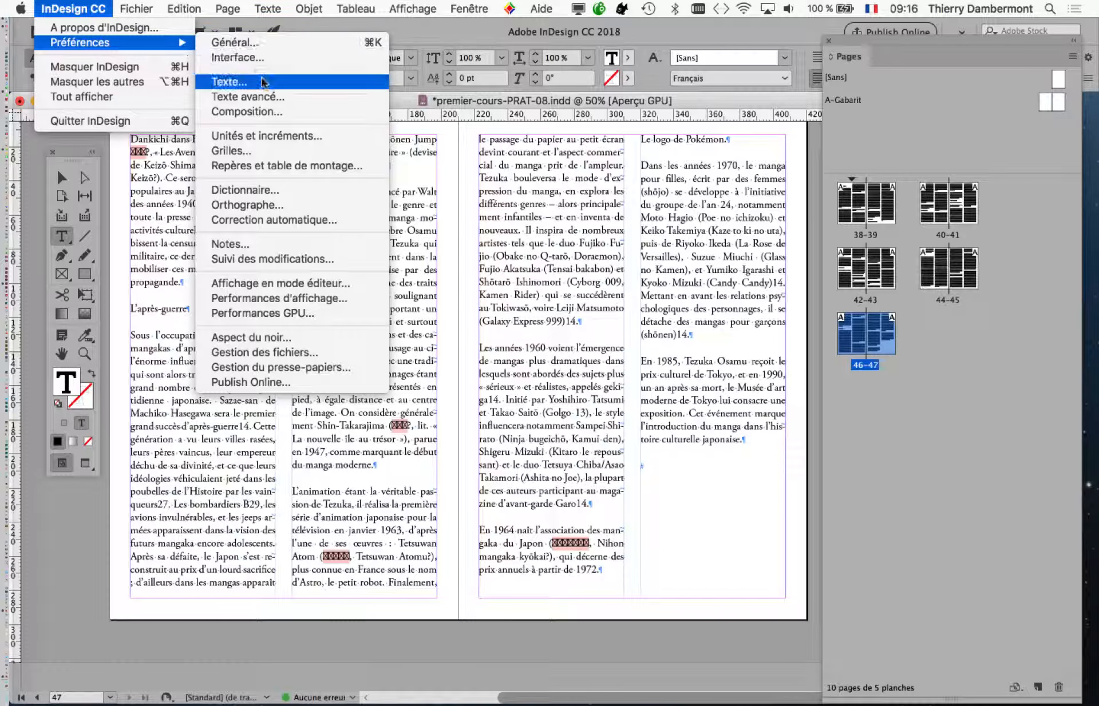
{"action": "left_click", "coordinate": [240, 82]}
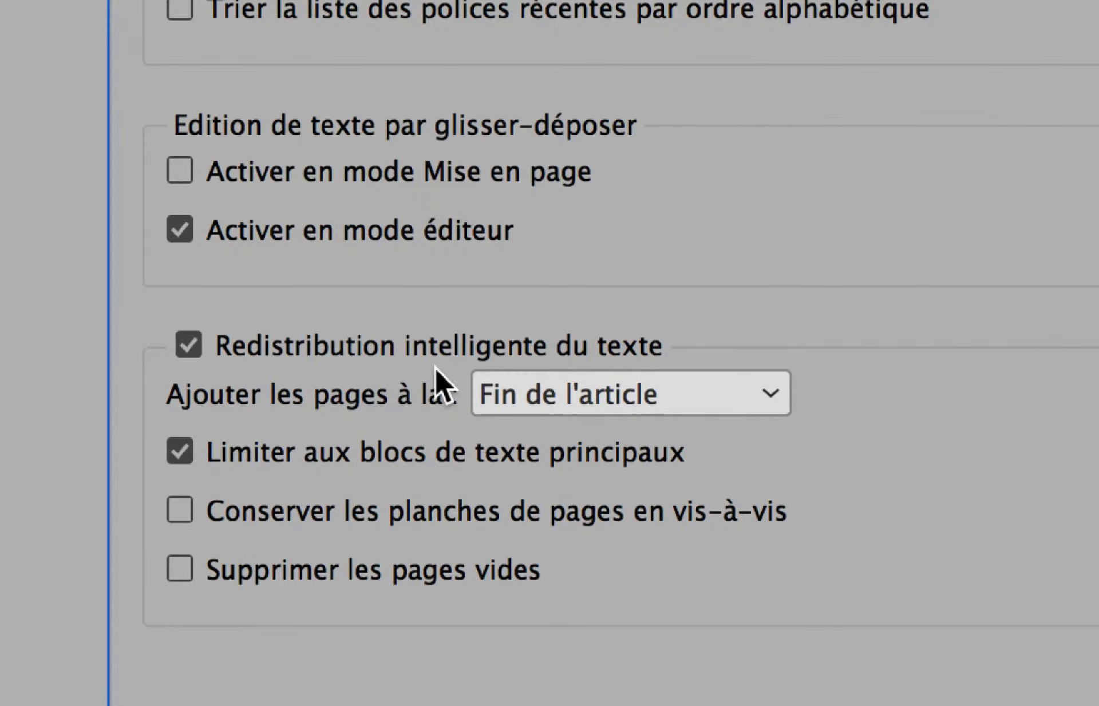
{"action": "key", "text": "alt"}
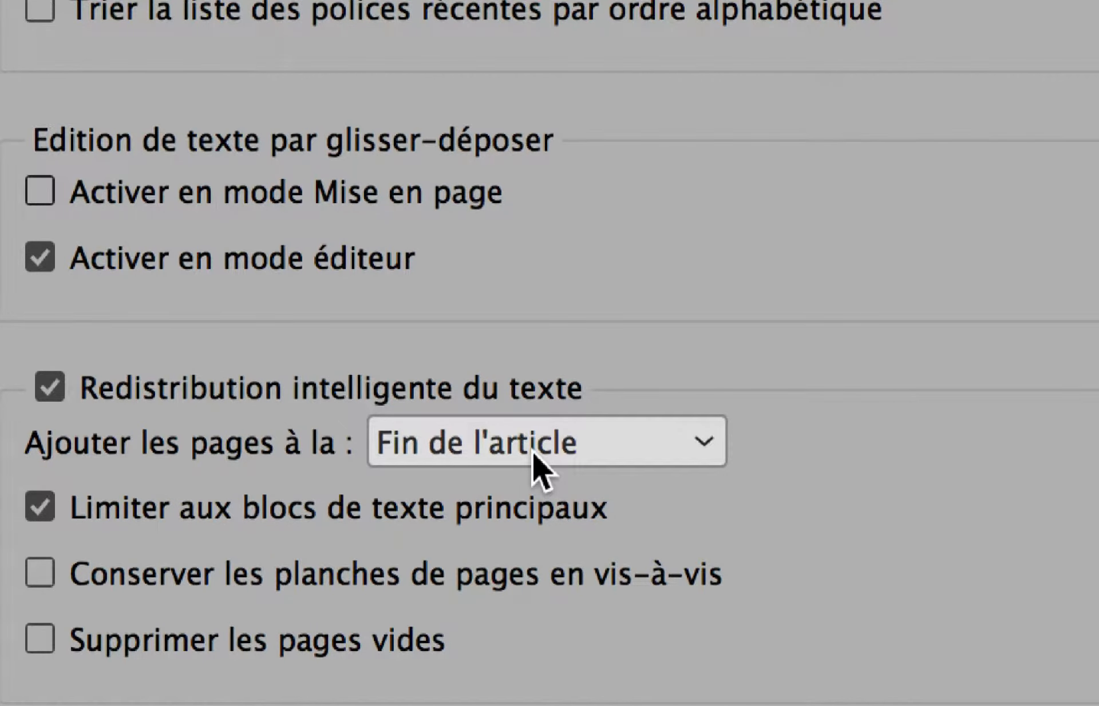
{"action": "left_click", "coordinate": [532, 452]}
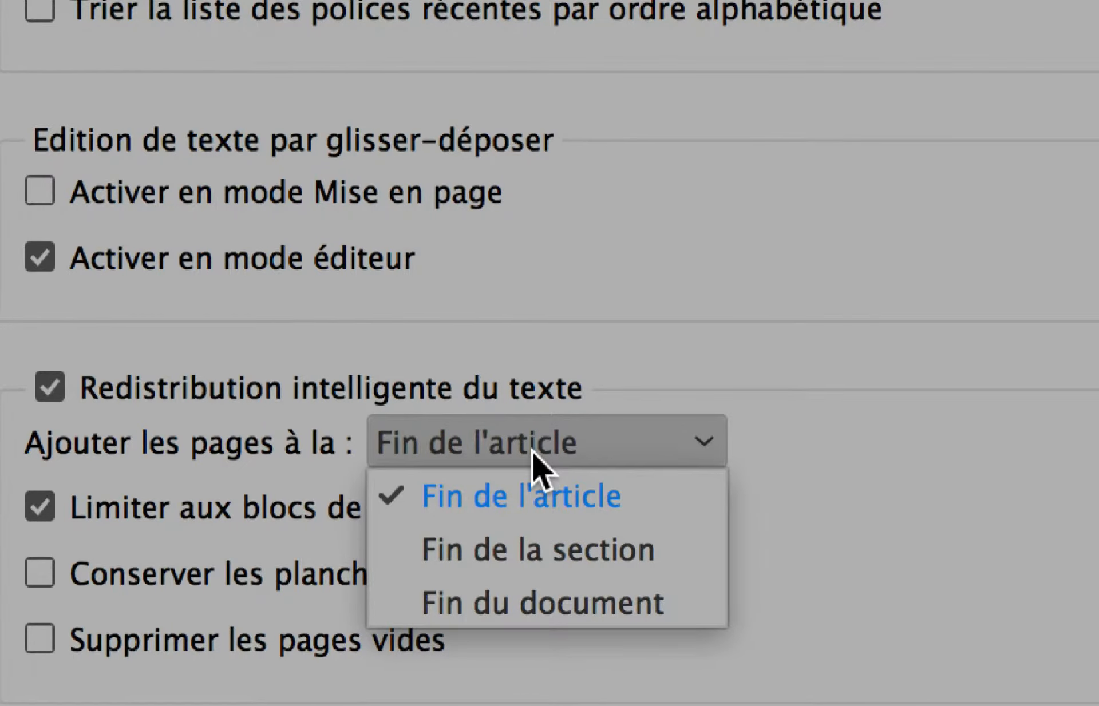
{"action": "left_click", "coordinate": [535, 484]}
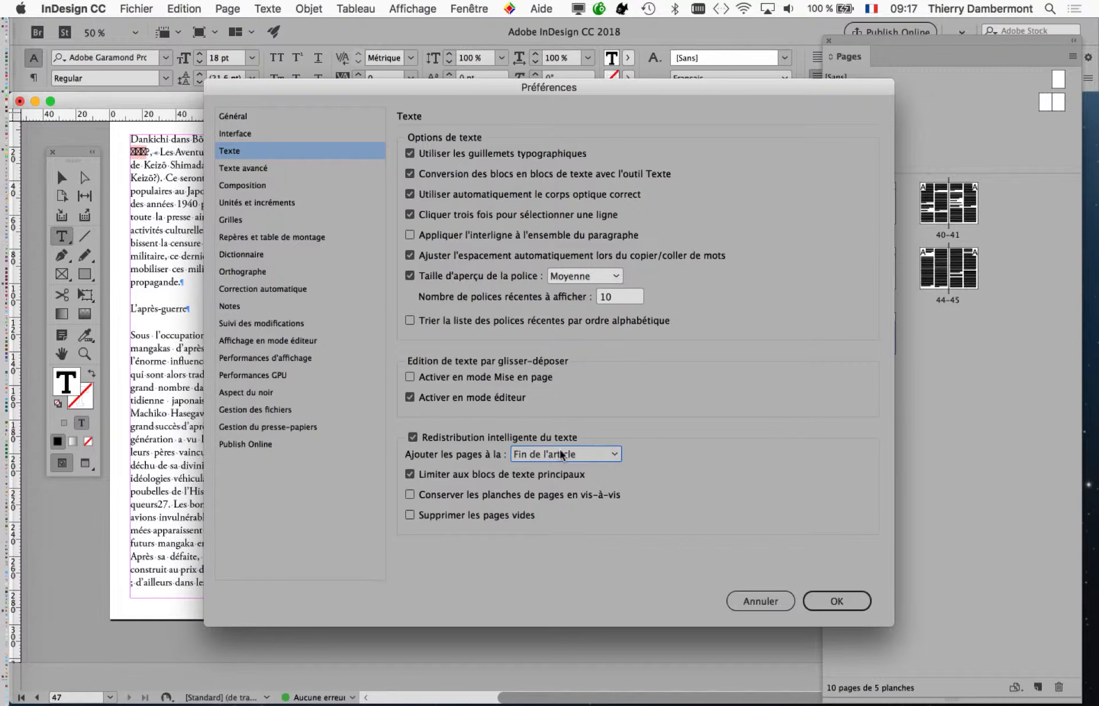
{"action": "left_click", "coordinate": [750, 601]}
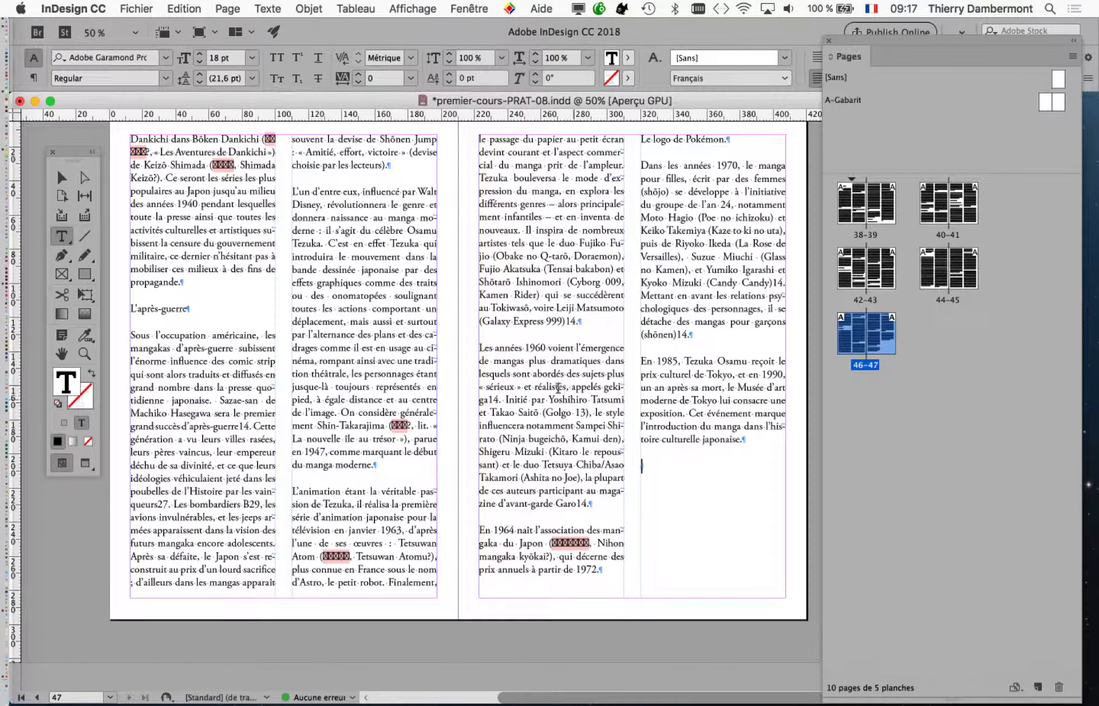
Shrink the floating Pages panel, move it clear of the spreads, and open the A-Gabarit master spread for editing.
{"action": "scroll", "coordinate": [384, 330], "scroll_direction": "down", "scroll_amount": 1}
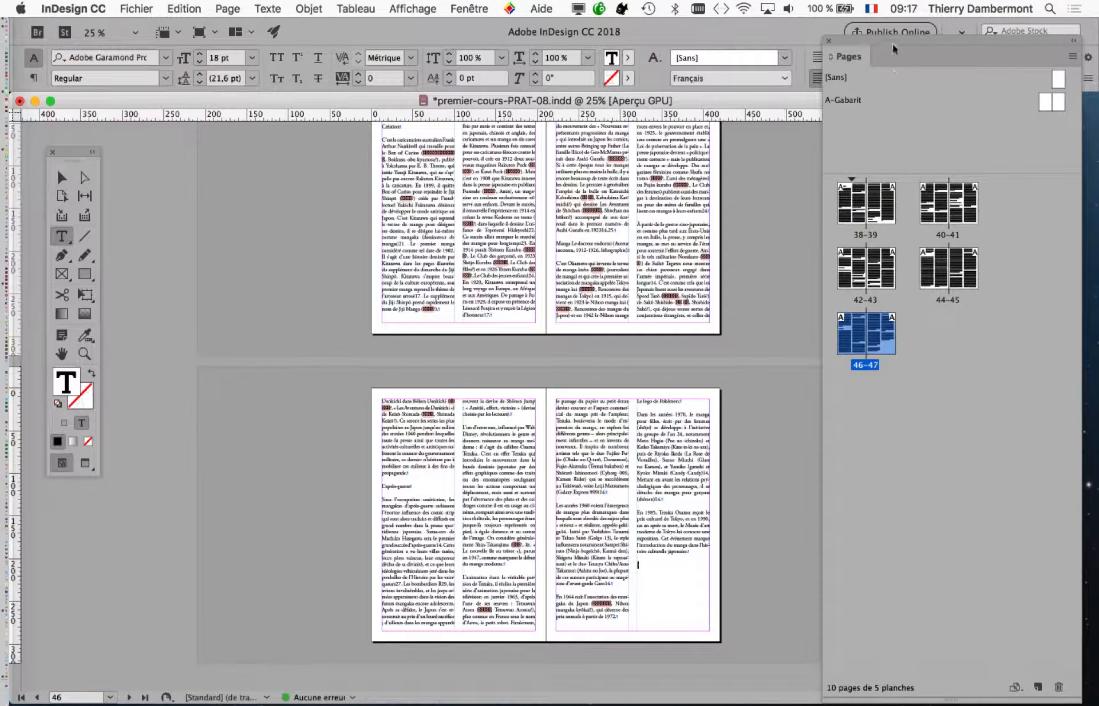
{"action": "left_click_drag", "start_coordinate": [1080, 699], "coordinate": [1026, 409]}
{"action": "left_click_drag", "start_coordinate": [902, 40], "coordinate": [848, 198]}
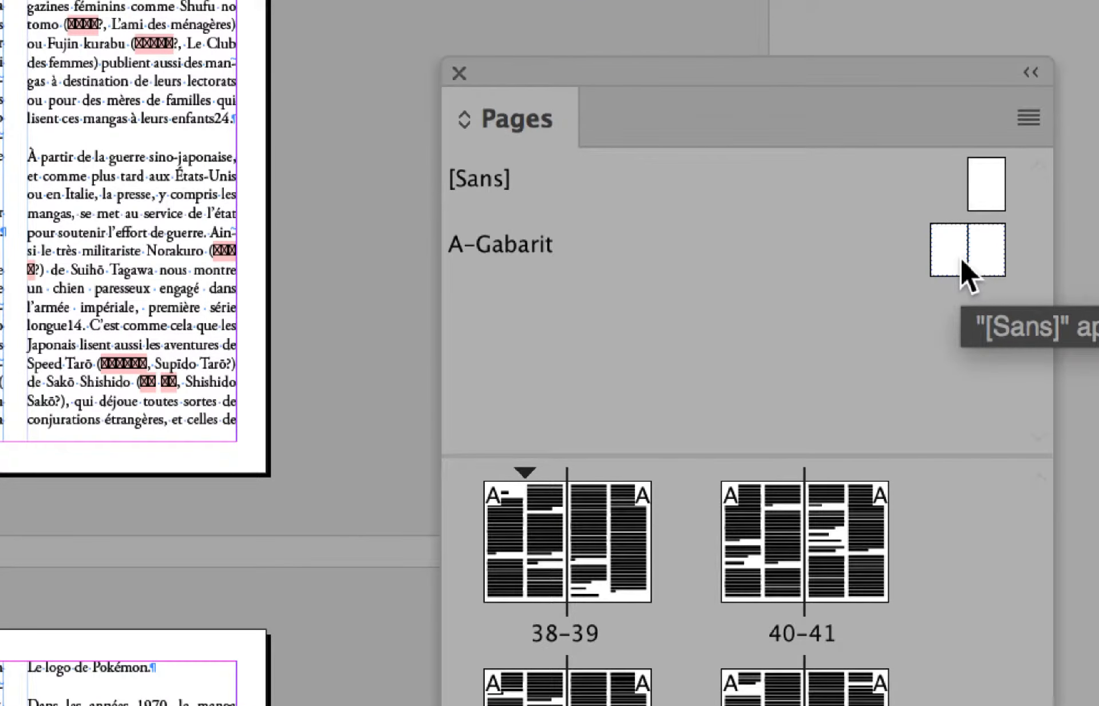
{"action": "double_click", "coordinate": [958, 256]}
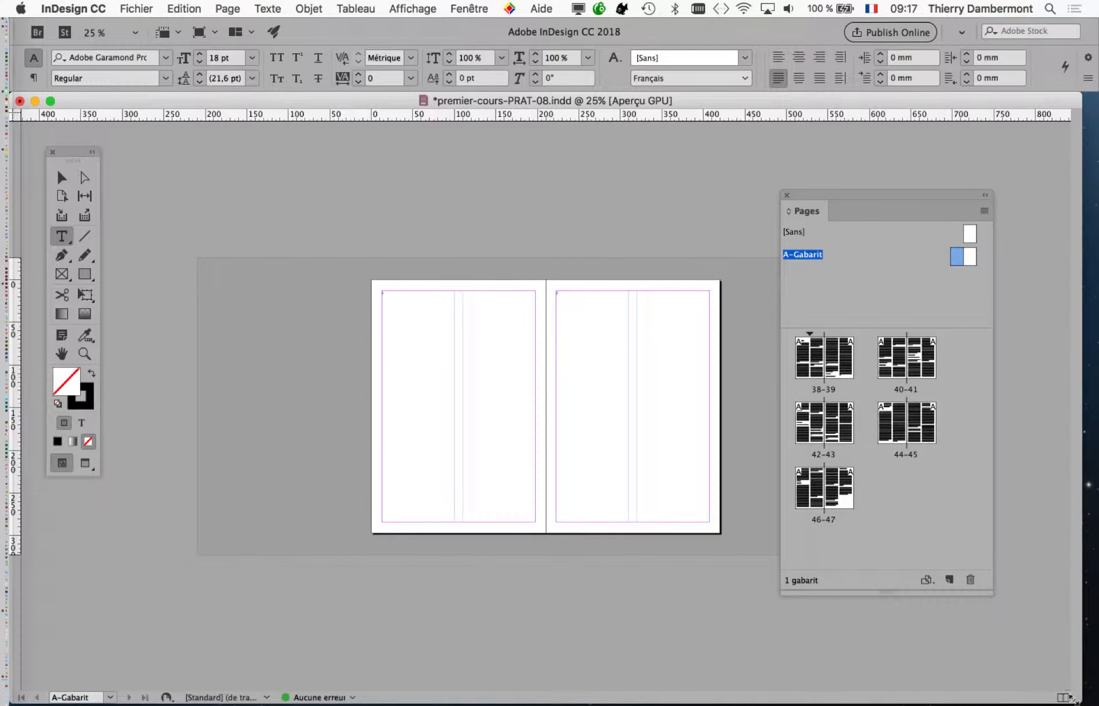
Adjust the document window's size and move the Pages panel slightly higher beside the master spread.
{"action": "mouse_move", "coordinate": [1070, 607]}
{"action": "left_mouse_down"}
{"action": "mouse_move", "coordinate": [1083, 570]}
{"action": "mouse_move", "coordinate": [1086, 610]}
{"action": "left_mouse_up"}
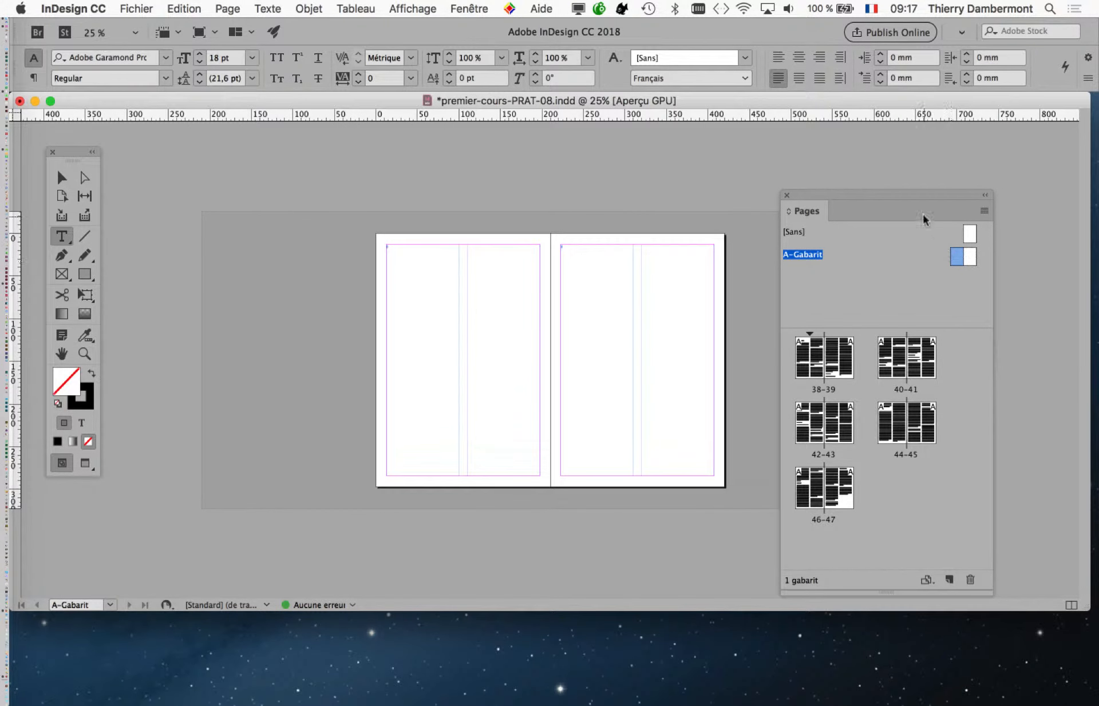
{"action": "left_click_drag", "start_coordinate": [923, 191], "coordinate": [934, 150]}
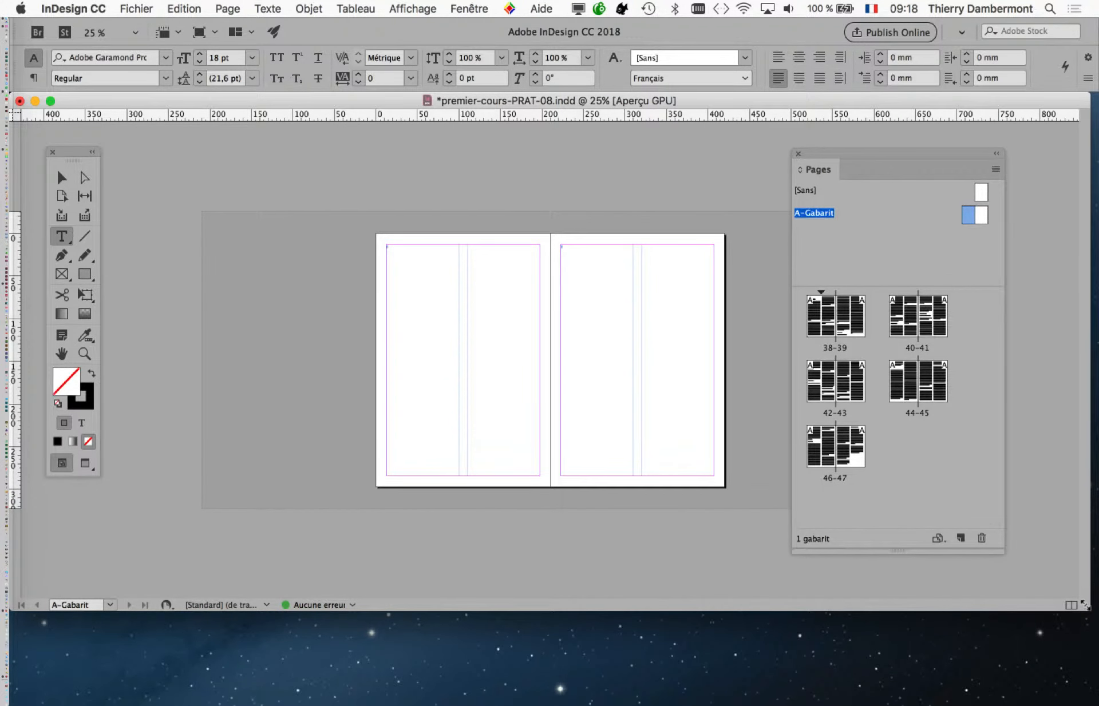
{"action": "left_click_drag", "start_coordinate": [1091, 599], "coordinate": [1091, 687]}
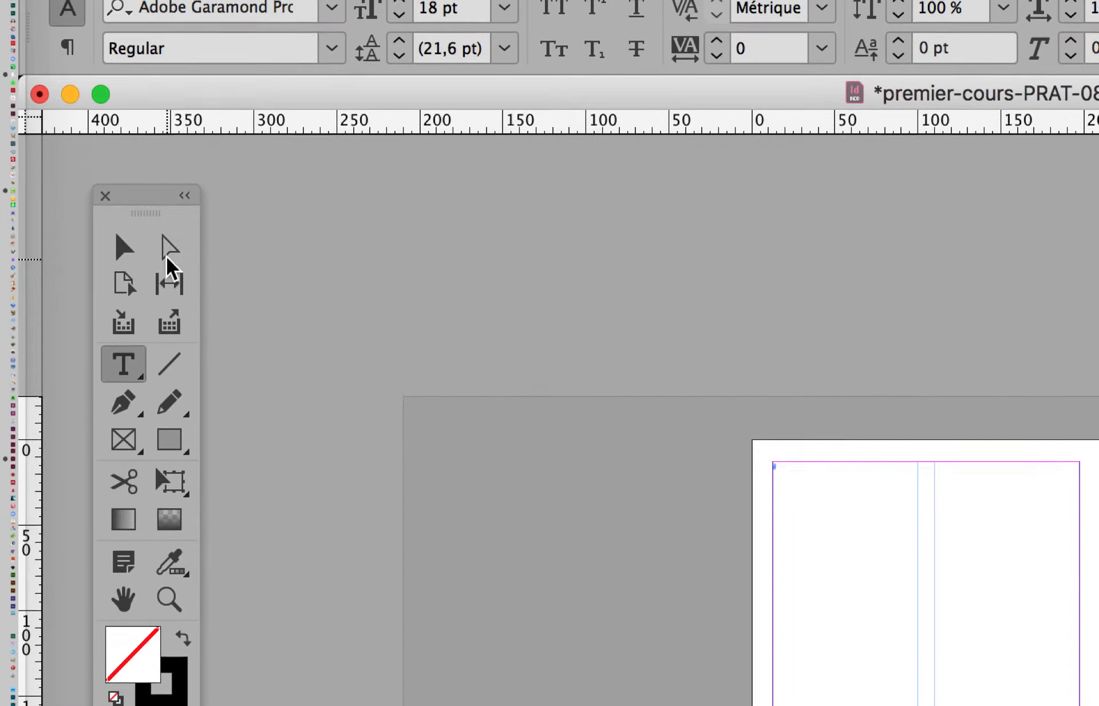
Thread the text frame on the left A-Gabarit master page into the text frame on the right master page.
{"action": "left_click", "coordinate": [125, 247]}
{"action": "left_click", "coordinate": [399, 417]}
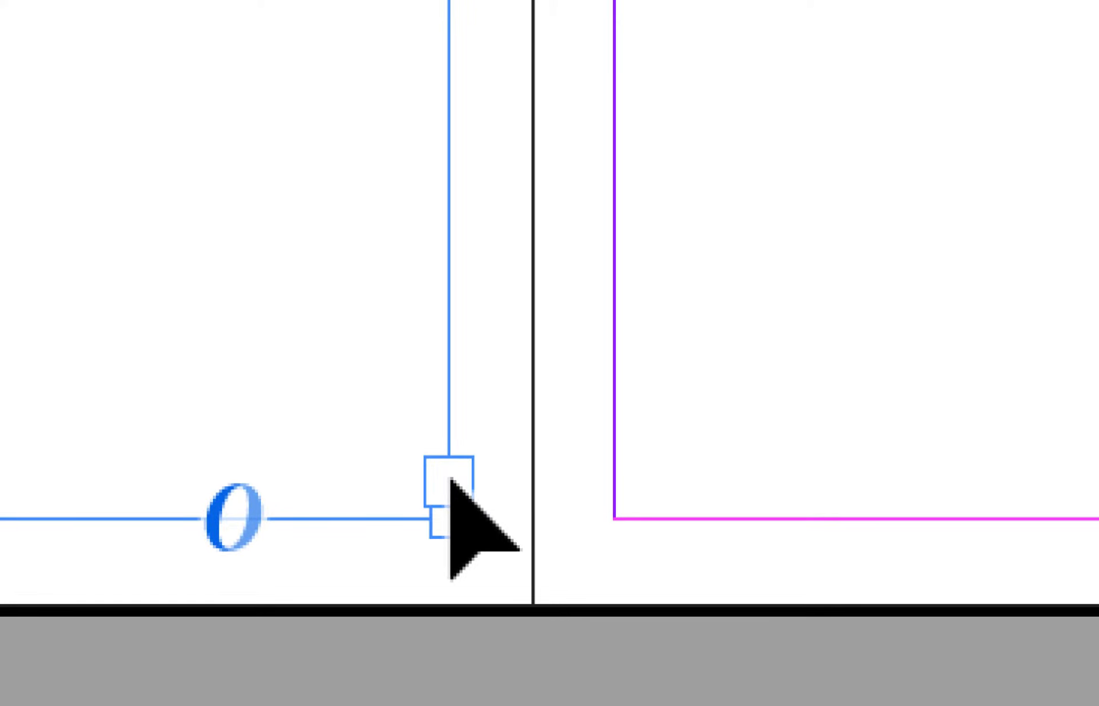
{"action": "left_click_drag", "start_coordinate": [450, 481], "coordinate": [448, 479]}
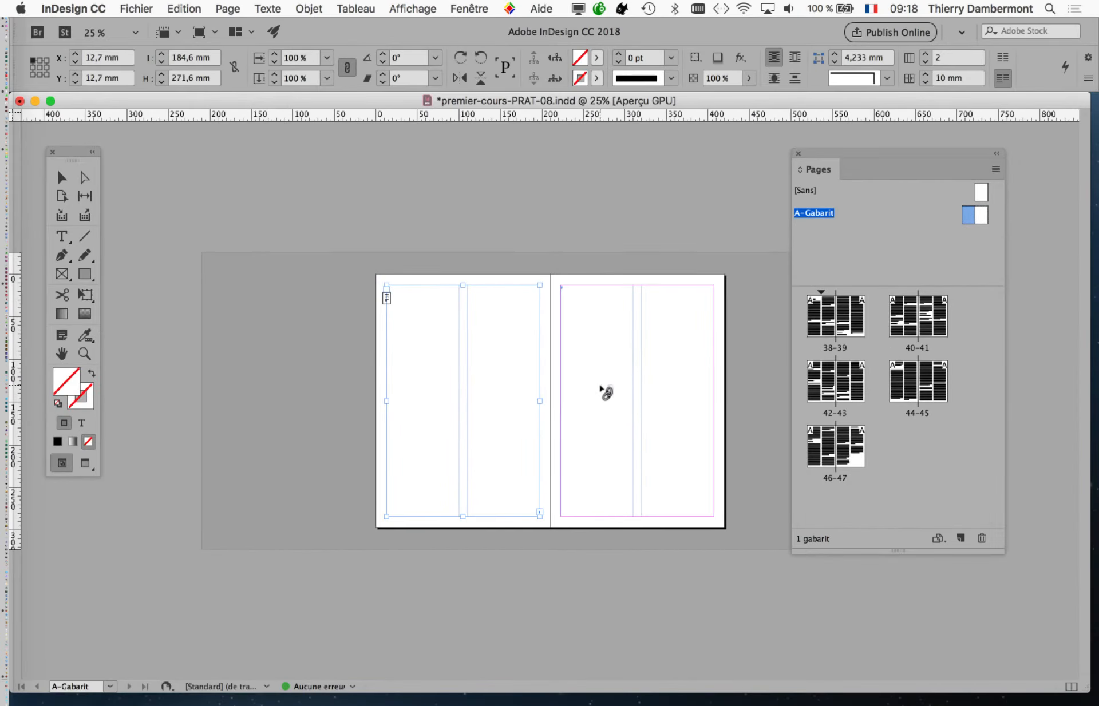
{"action": "left_click", "coordinate": [600, 385]}
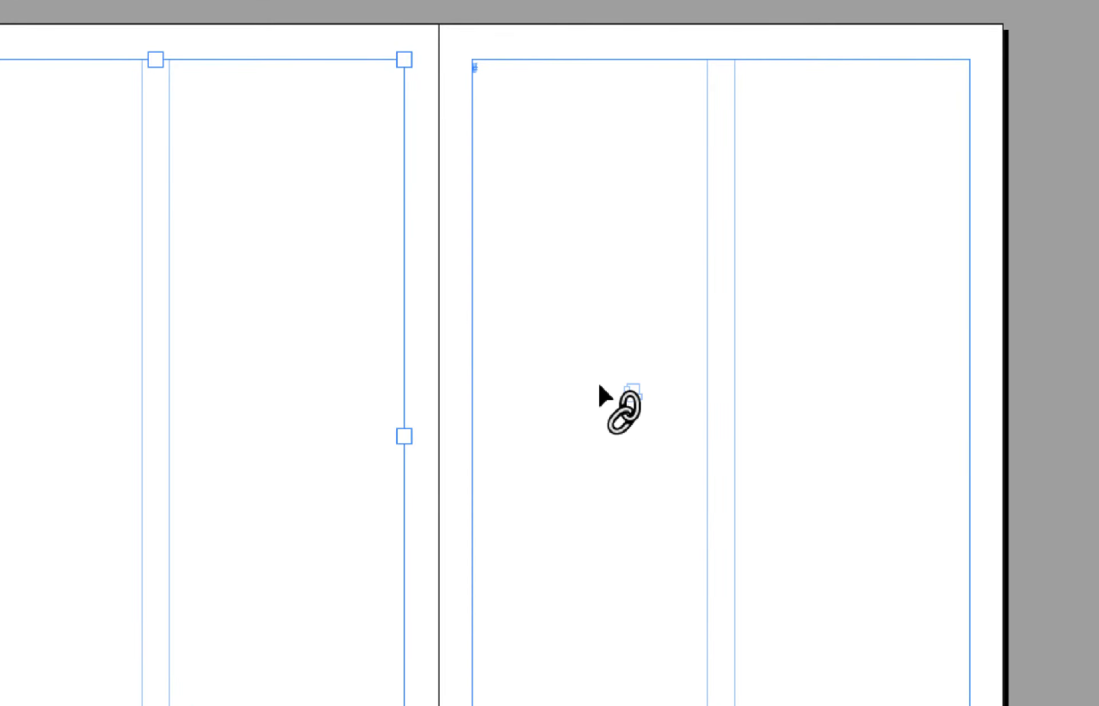
{"action": "left_click", "coordinate": [599, 385]}
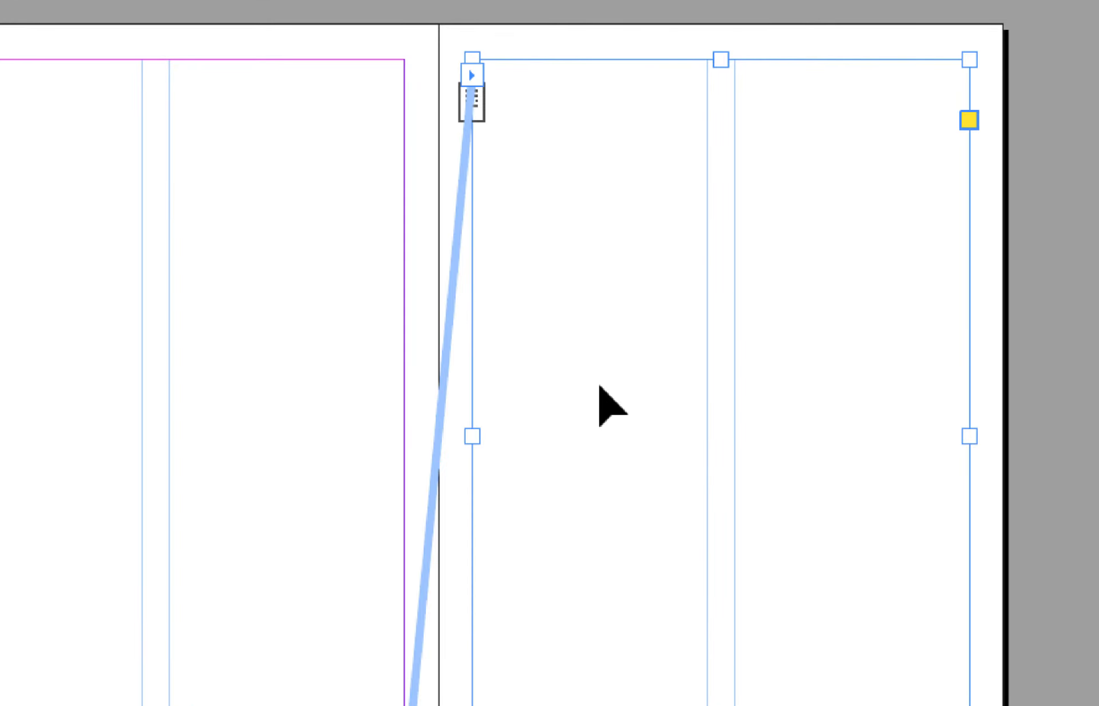